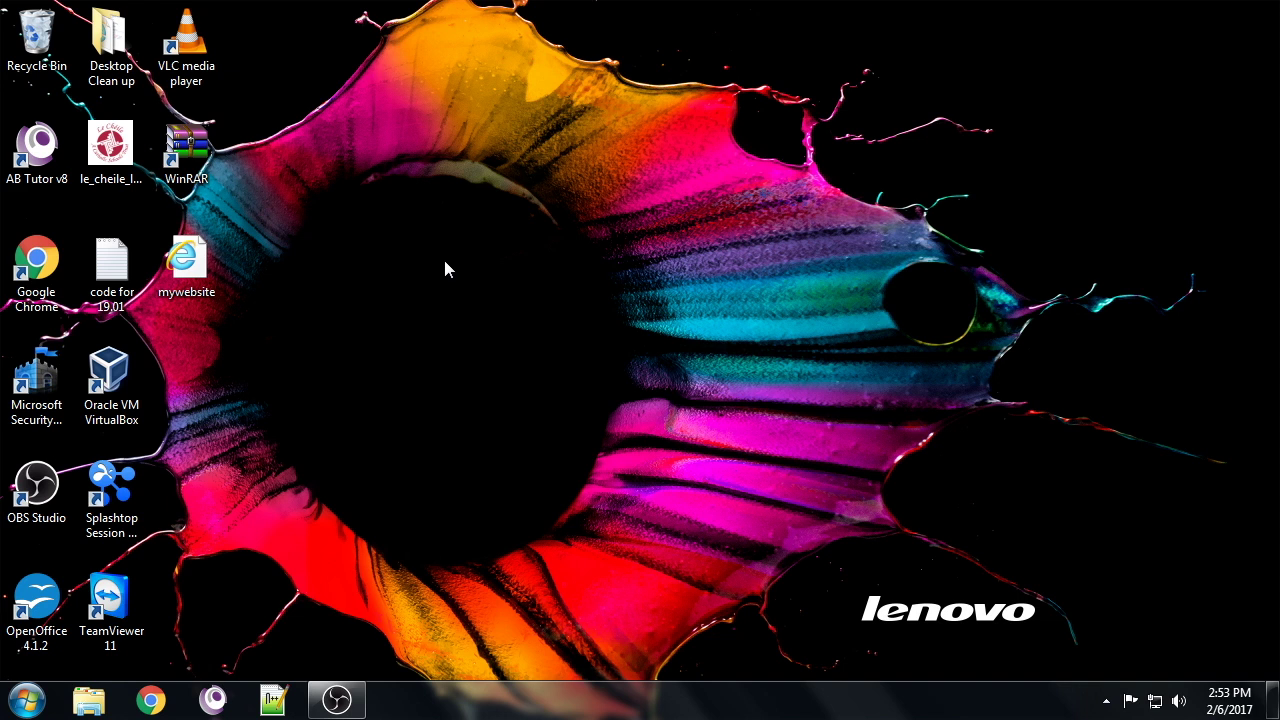
- Launch Google Chrome from the taskbar, discarding a brief 'chr' Start menu search
click(150, 701)
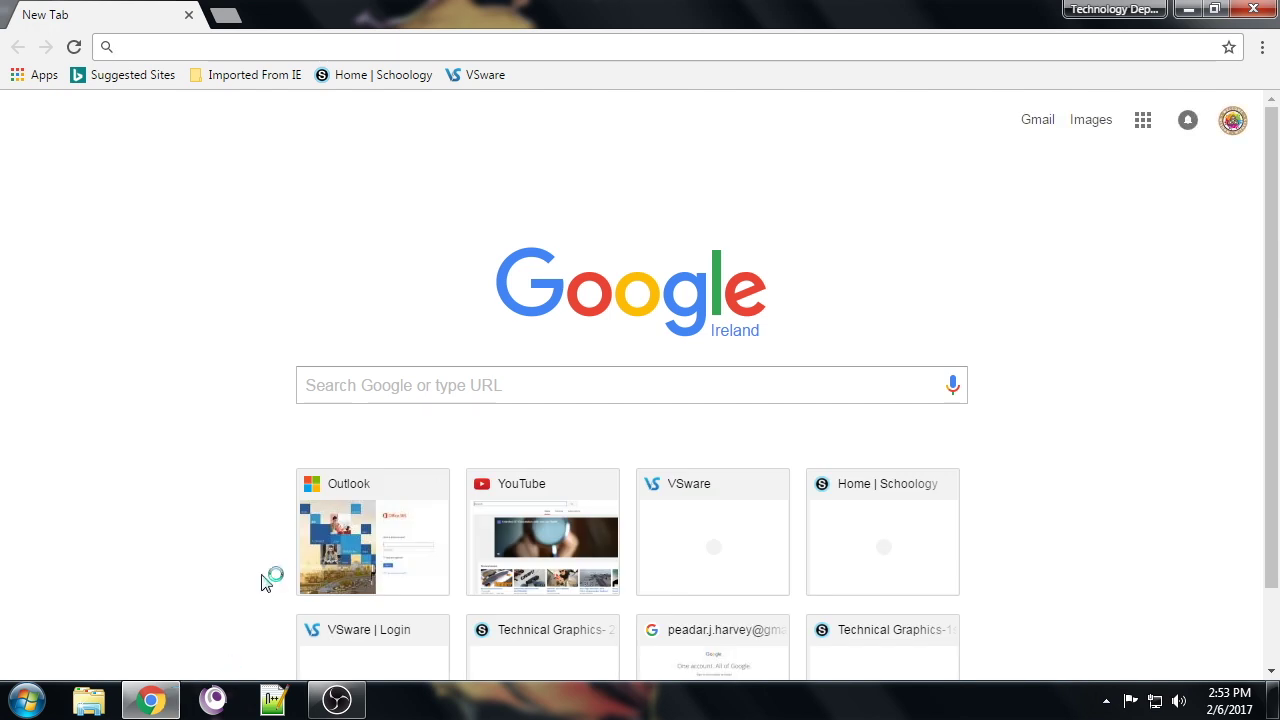
click(50, 706)
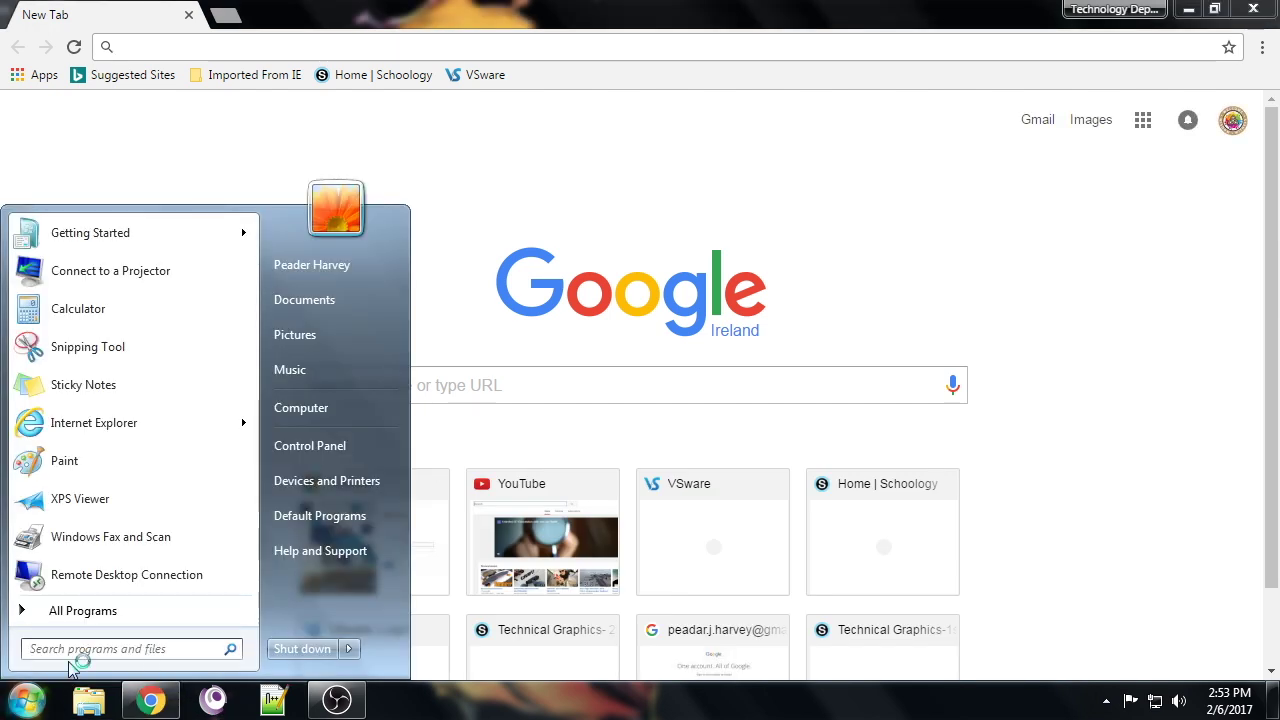
text(chr)
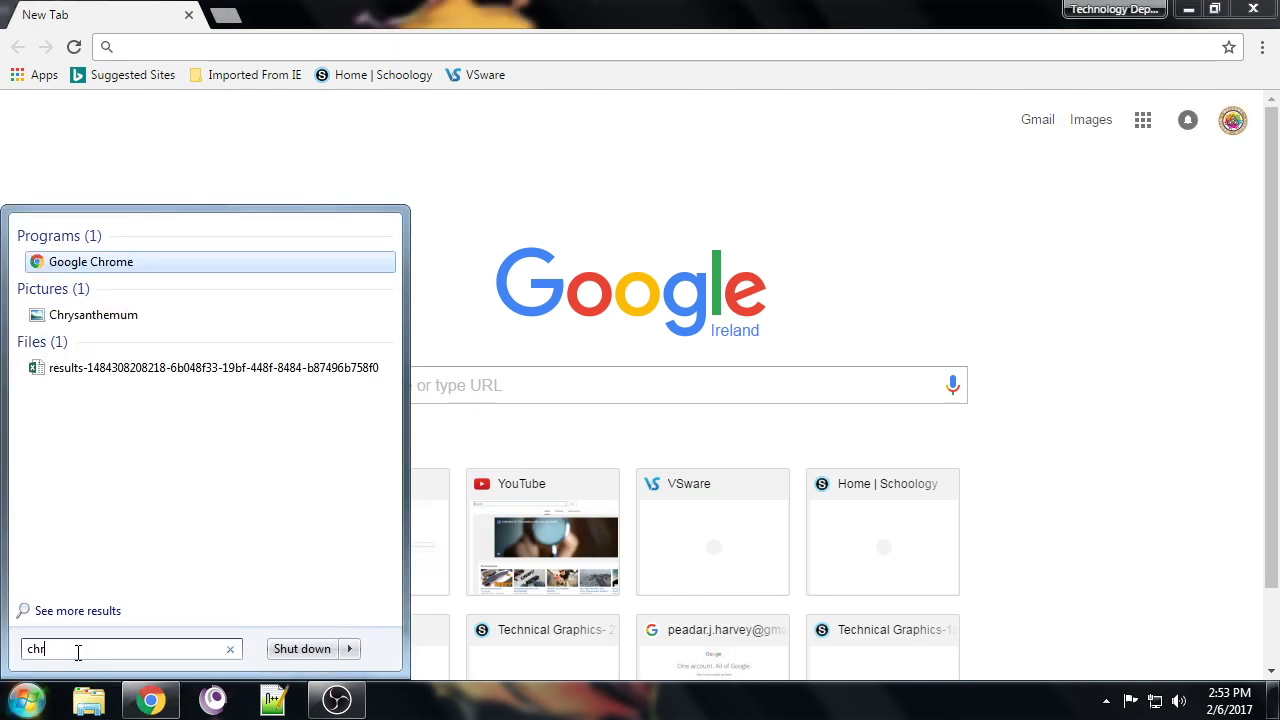
key(BackSpace)
key(BackSpace)
key(BackSpace)
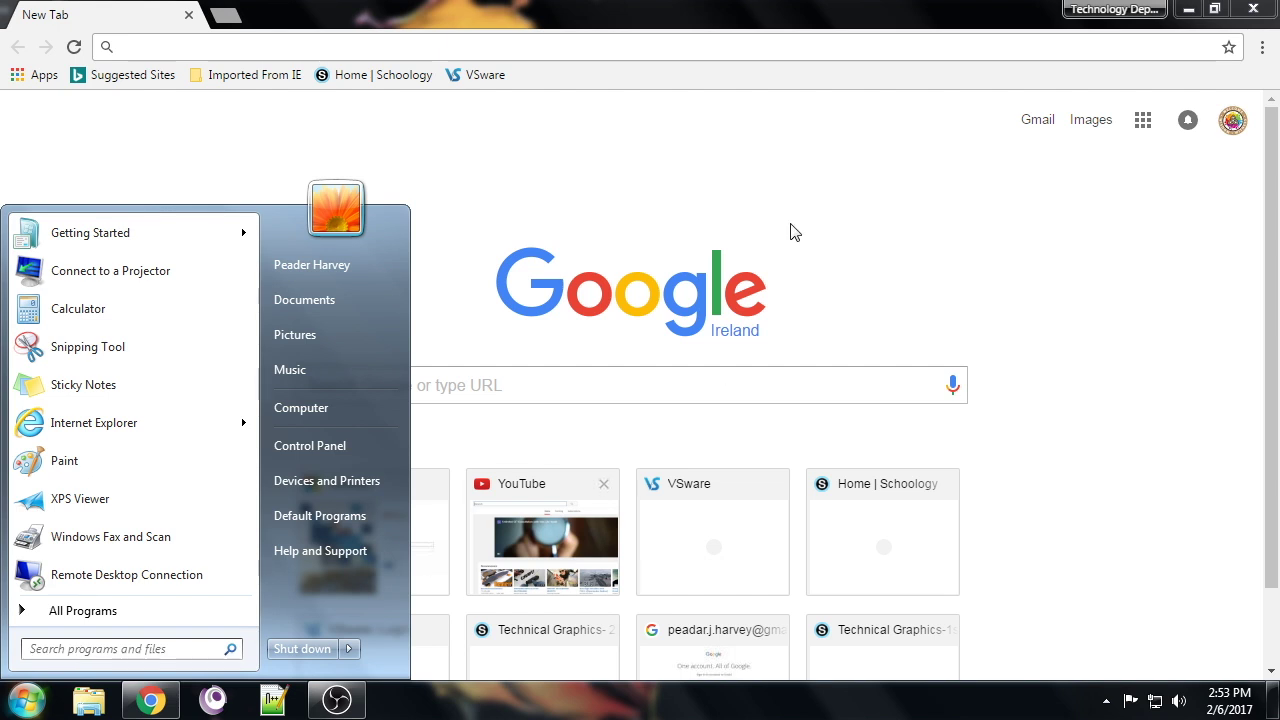
click(768, 218)
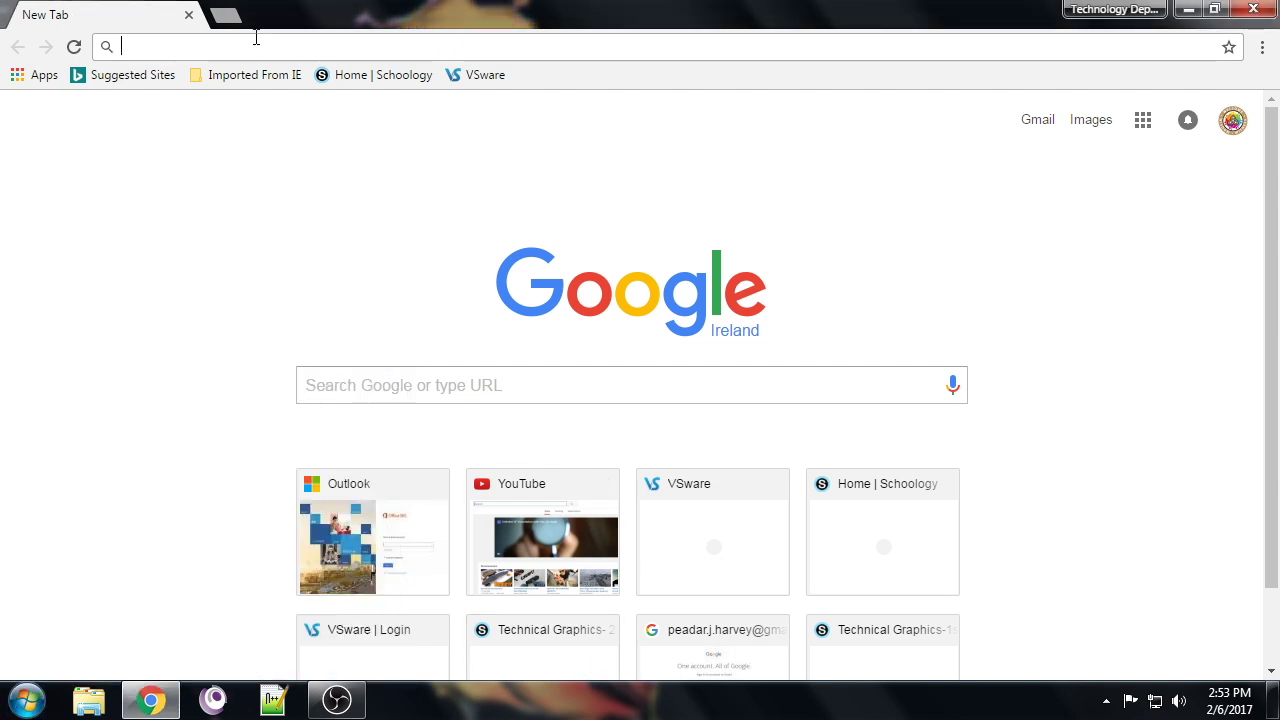
- Search Google for 'roblox studio download' and open the Develop - ROBLOX result
click(256, 37)
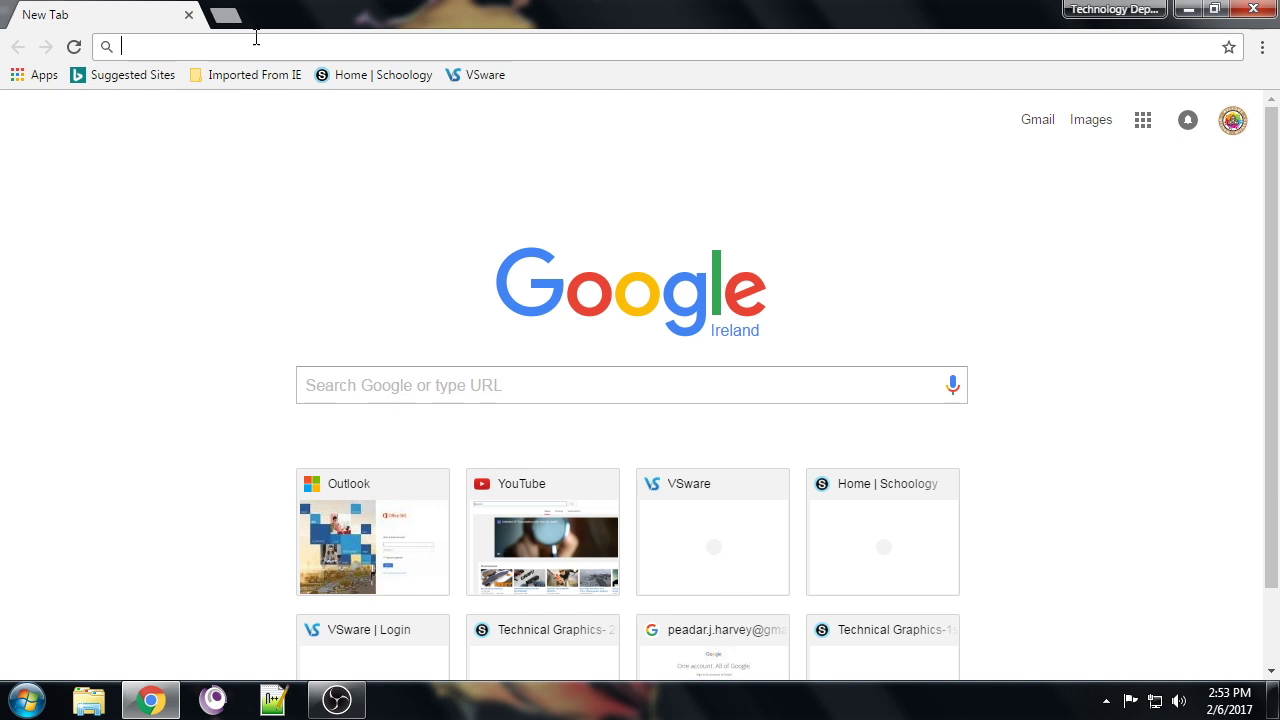
text(roblo)
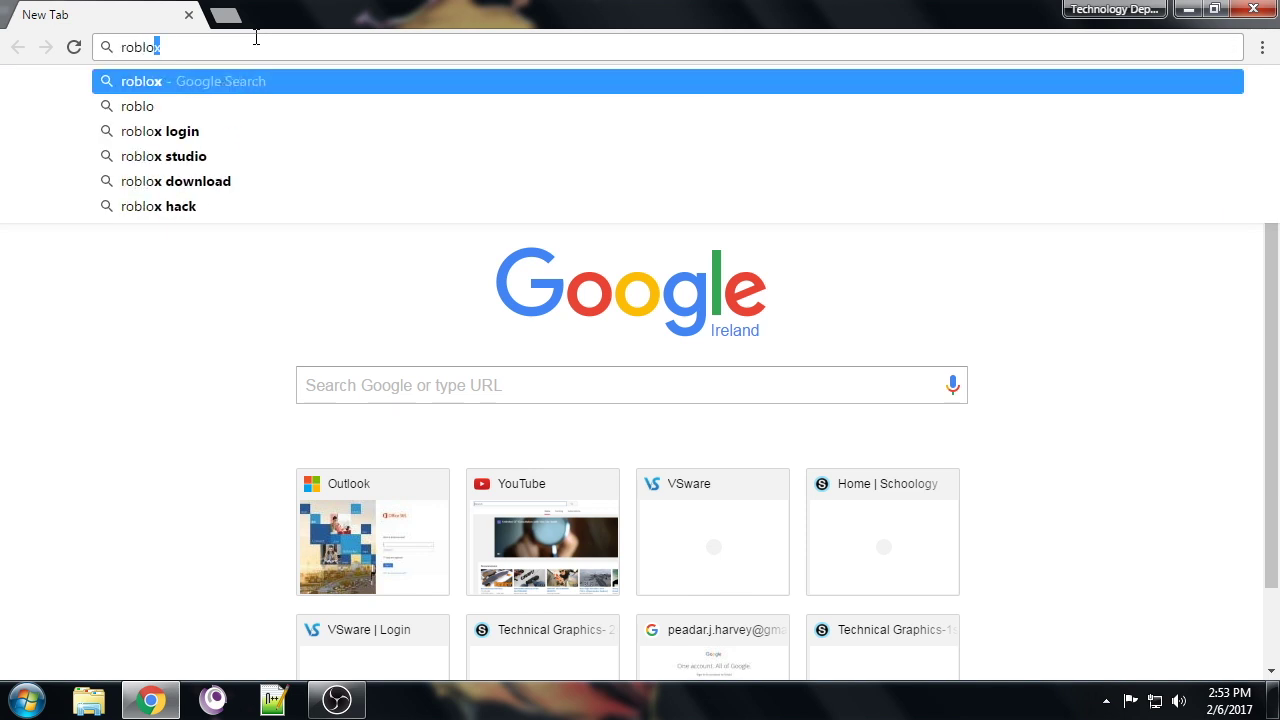
text(x st)
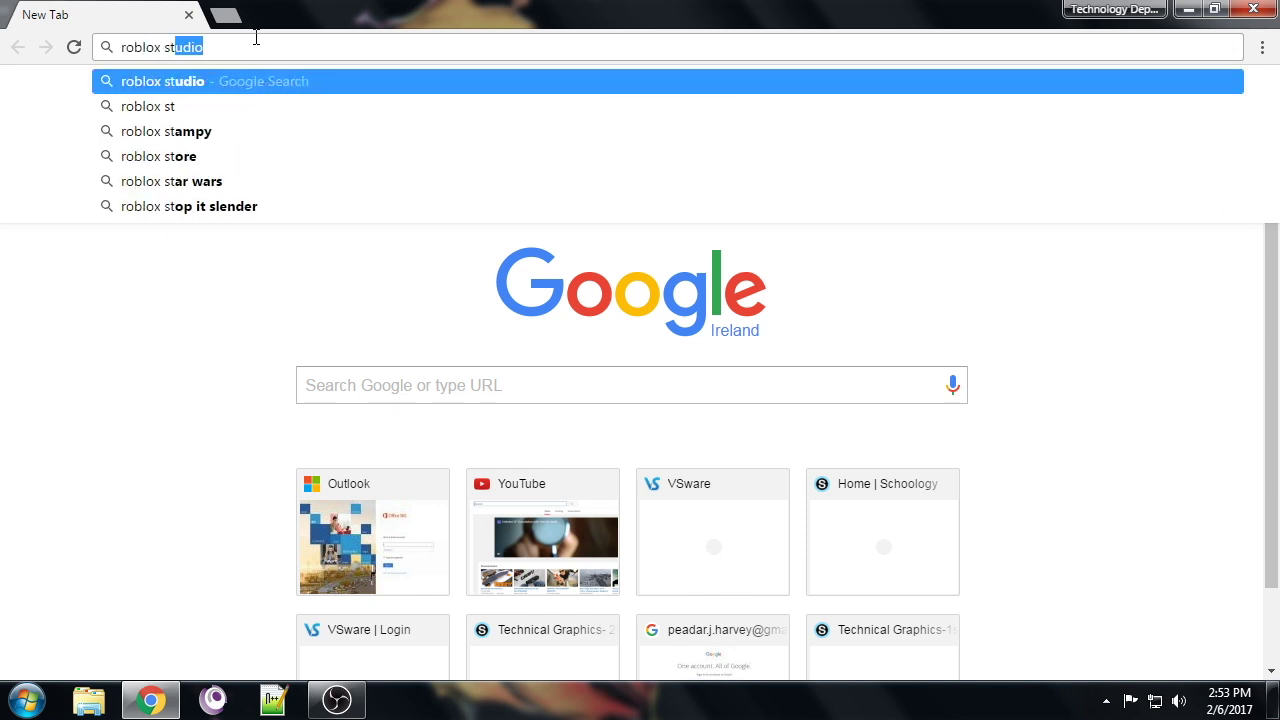
text(udi)
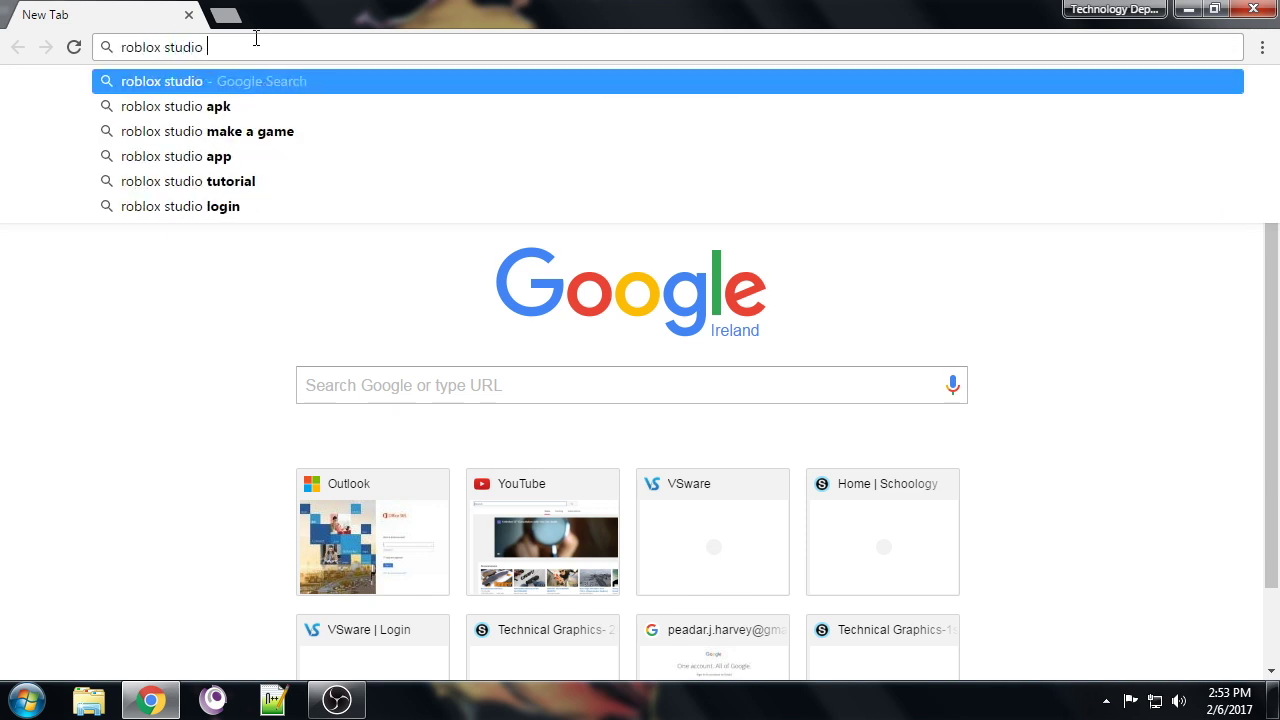
text(o)
key(BackSpace)
text(download)
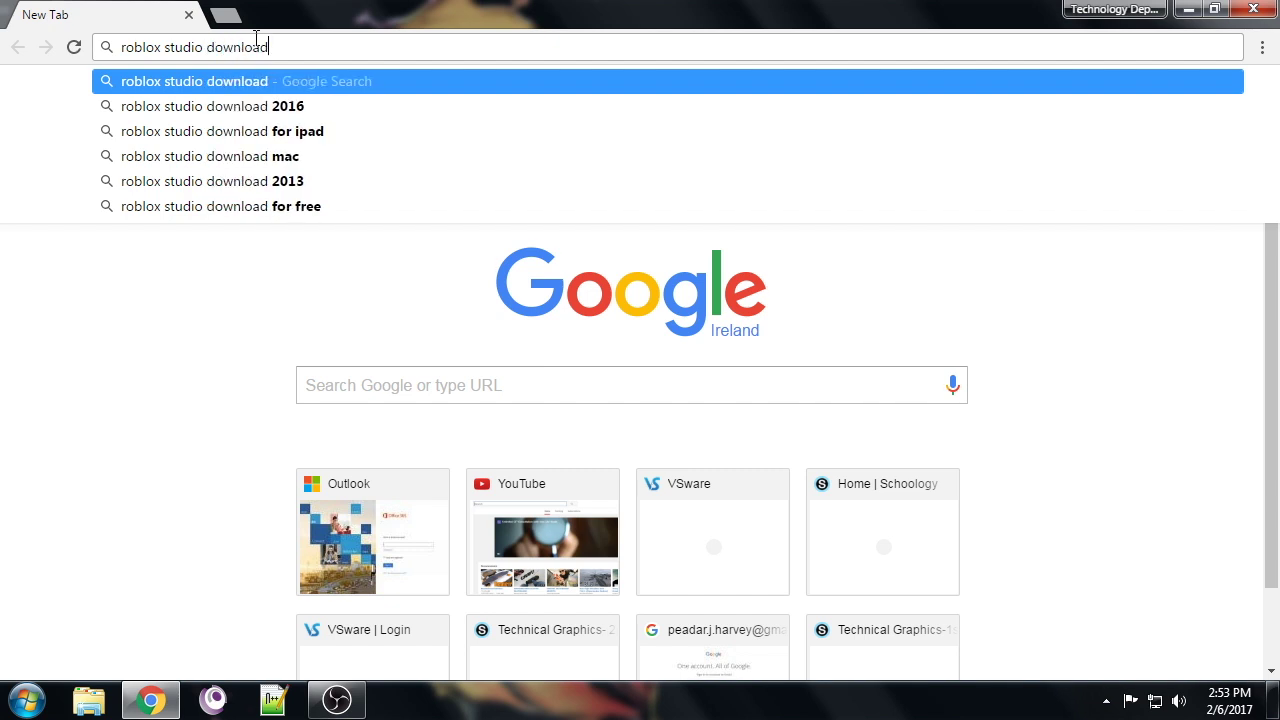
key(Return)
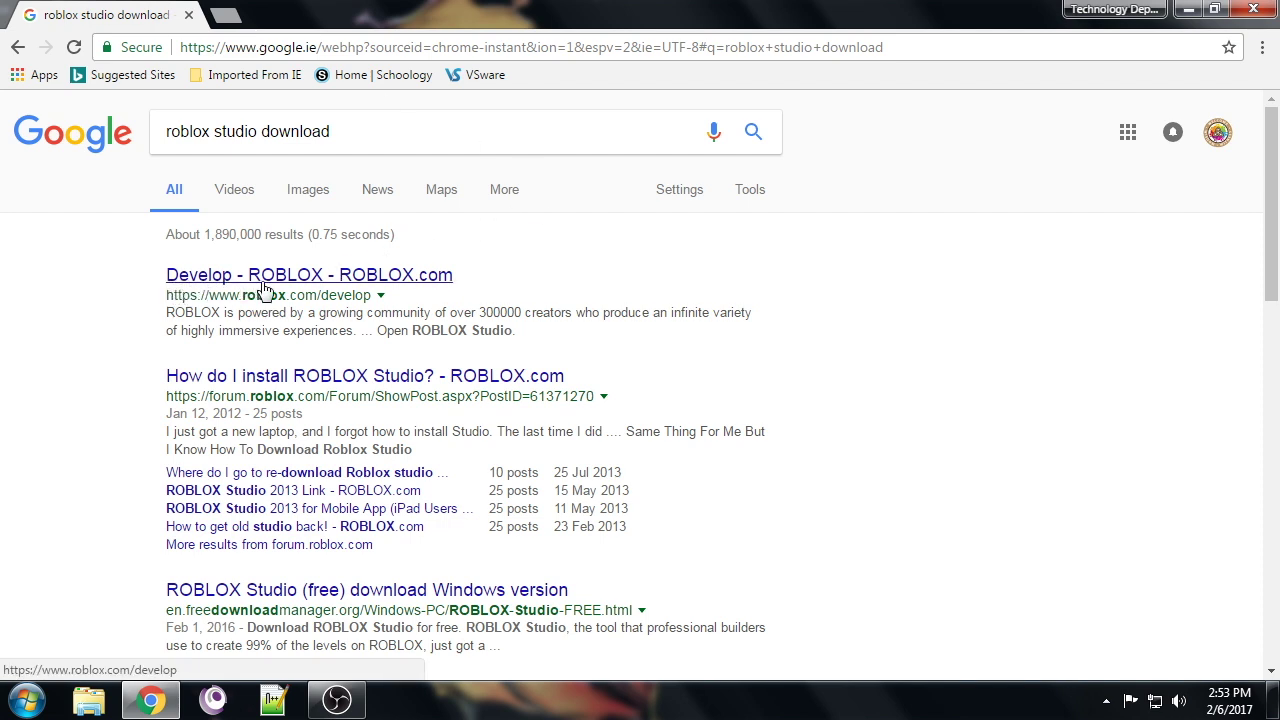
click(400, 288)
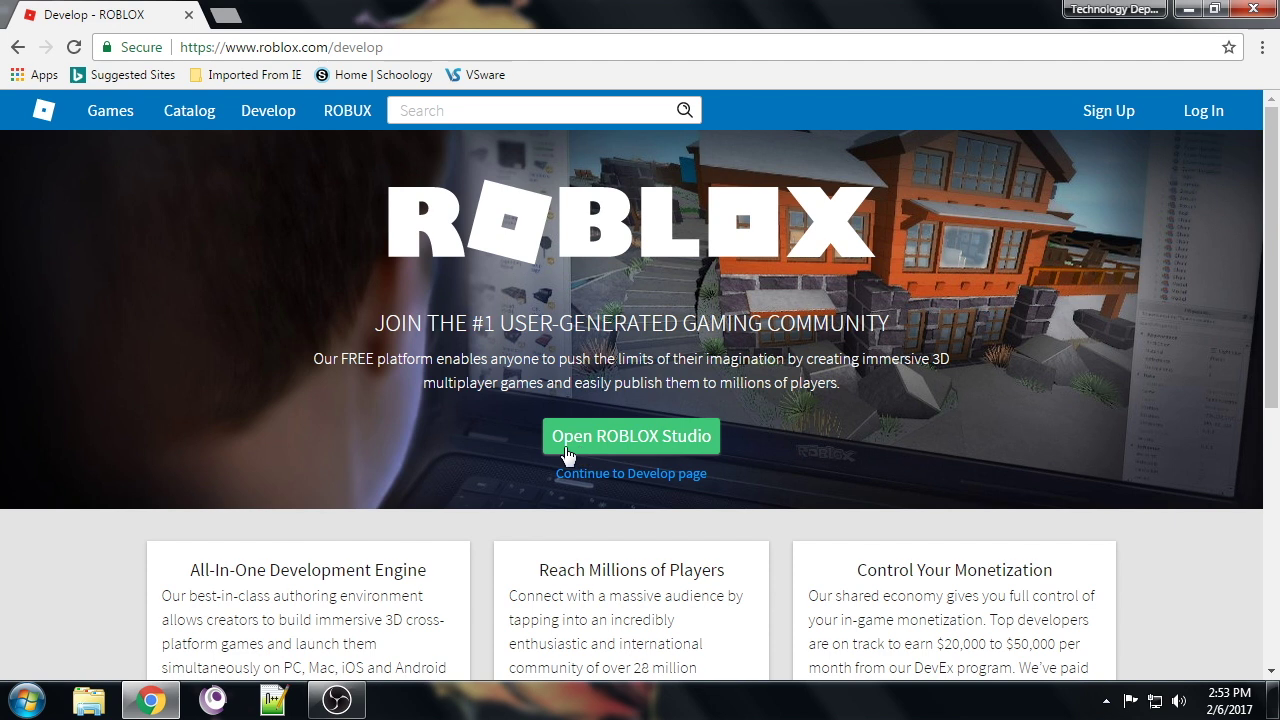
- Choose Open ROBLOX Studio on the Develop page and download the ROBLOX installer
click(622, 441)
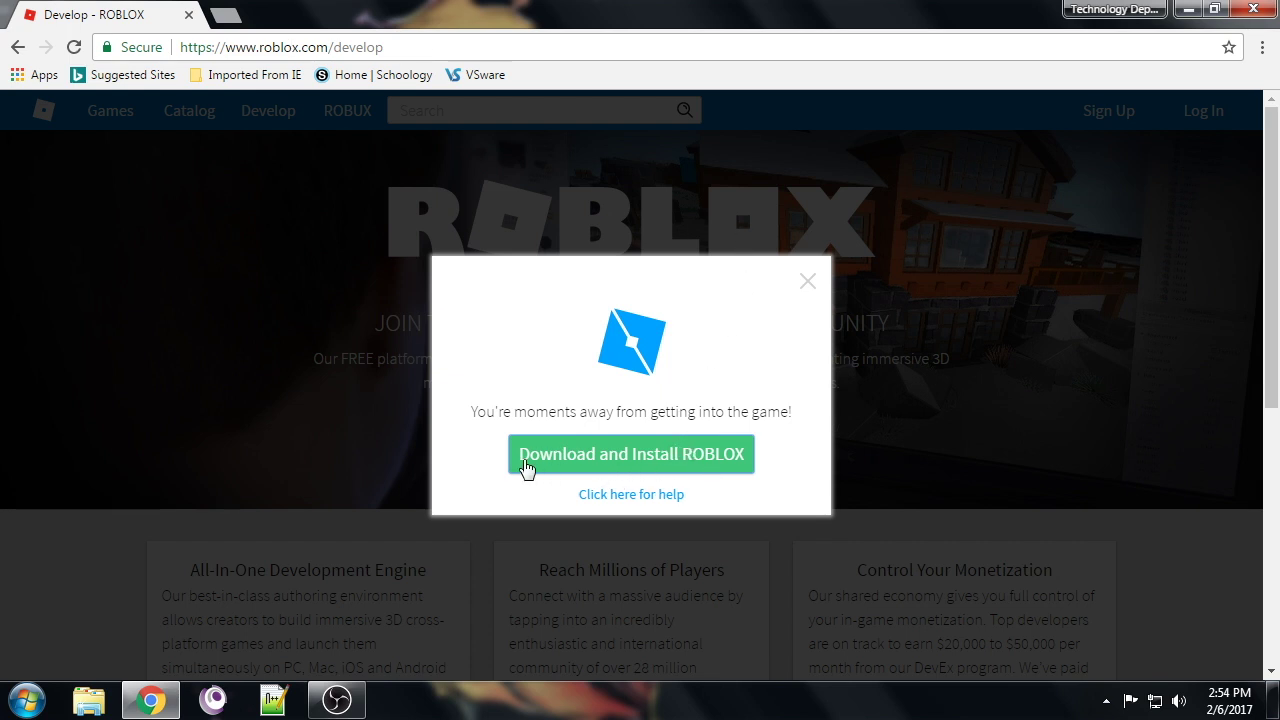
click(700, 462)
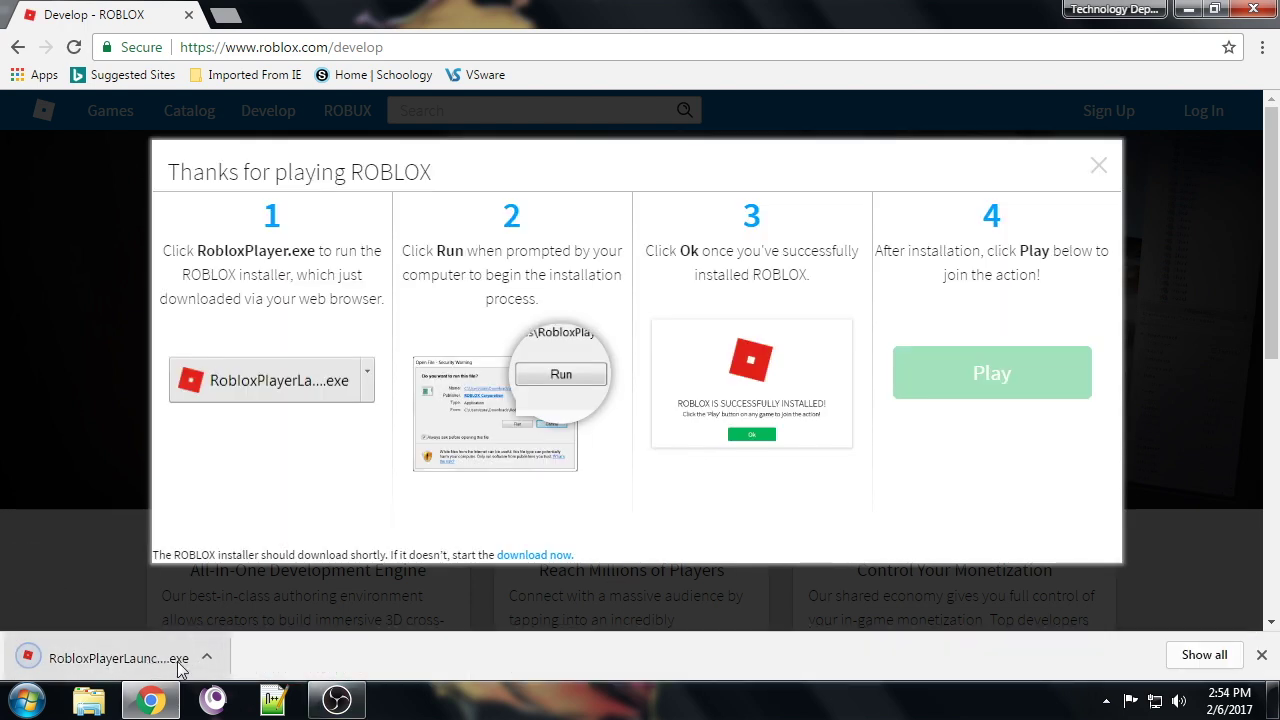
- Run the downloaded ROBLOX installer, minimise Chrome, and acknowledge the installation success message
click(118, 660)
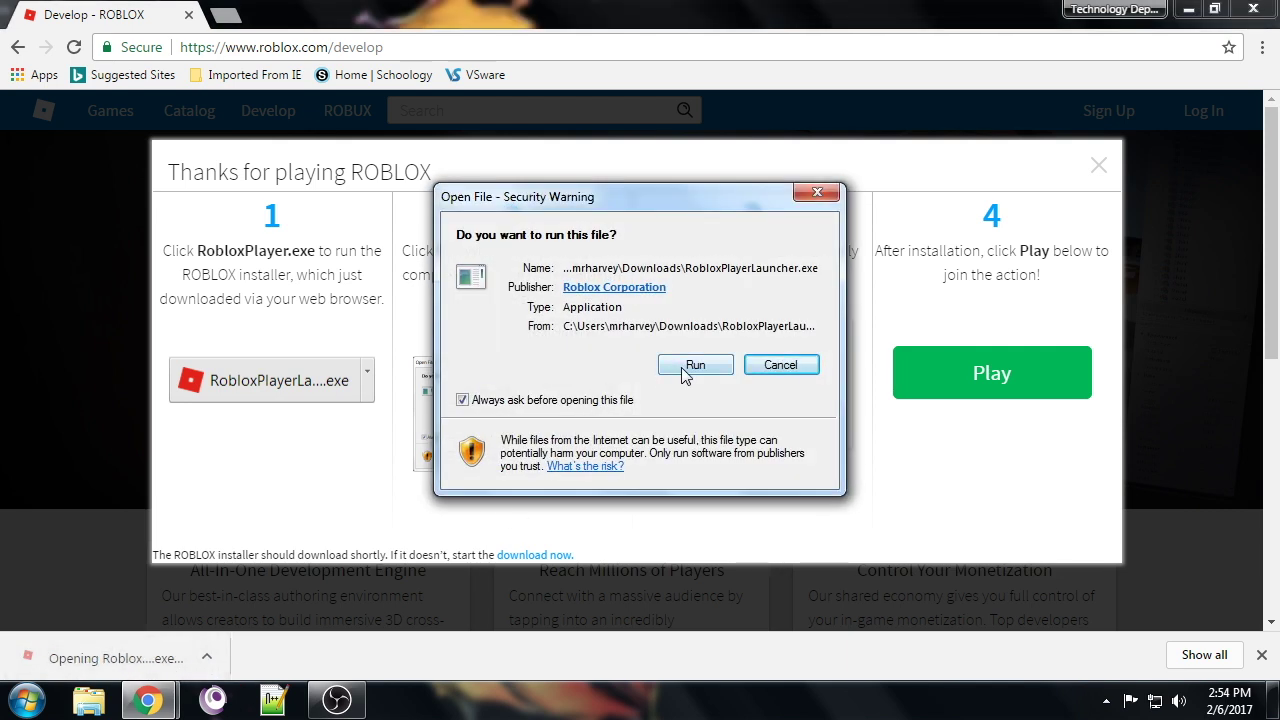
click(690, 367)
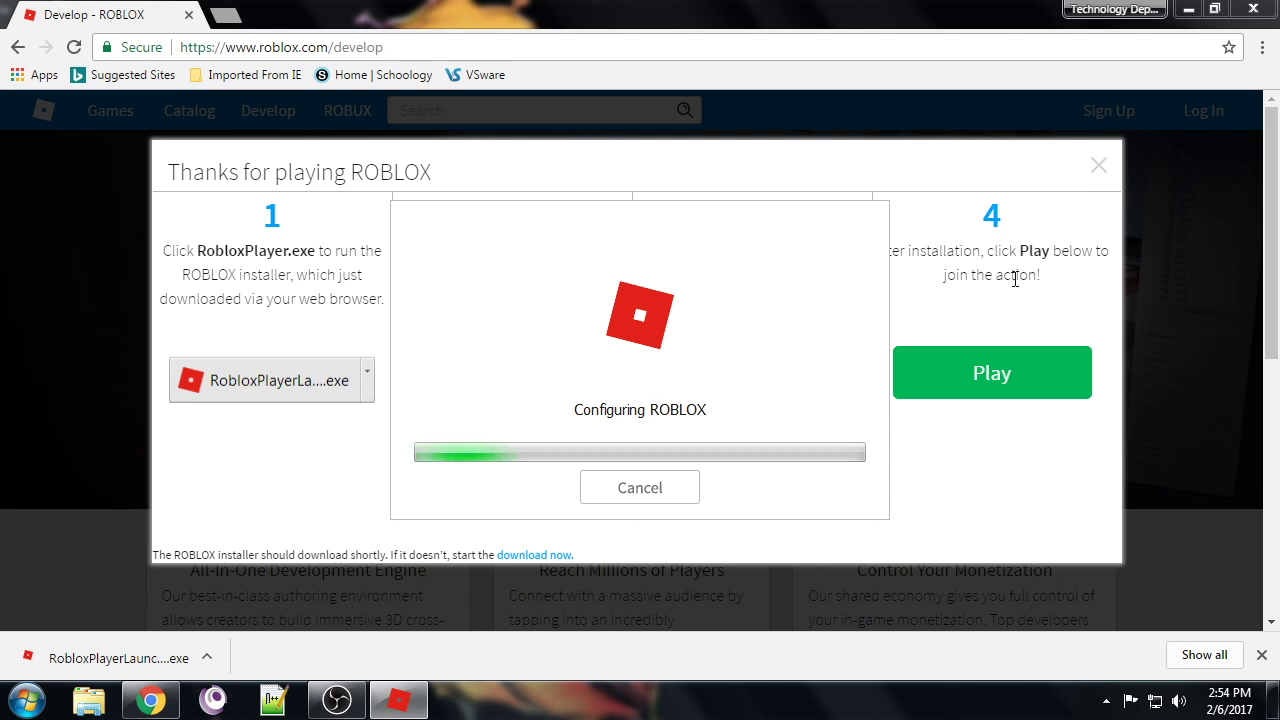
click(1188, 9)
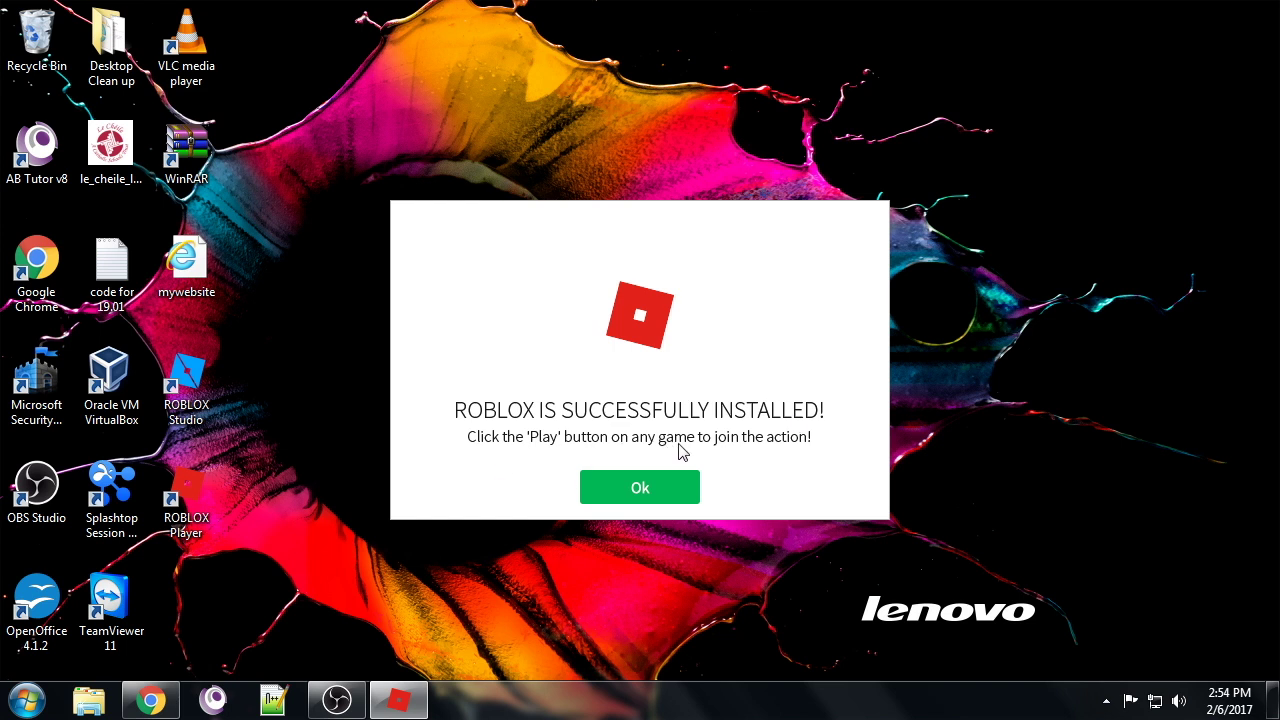
click(650, 493)
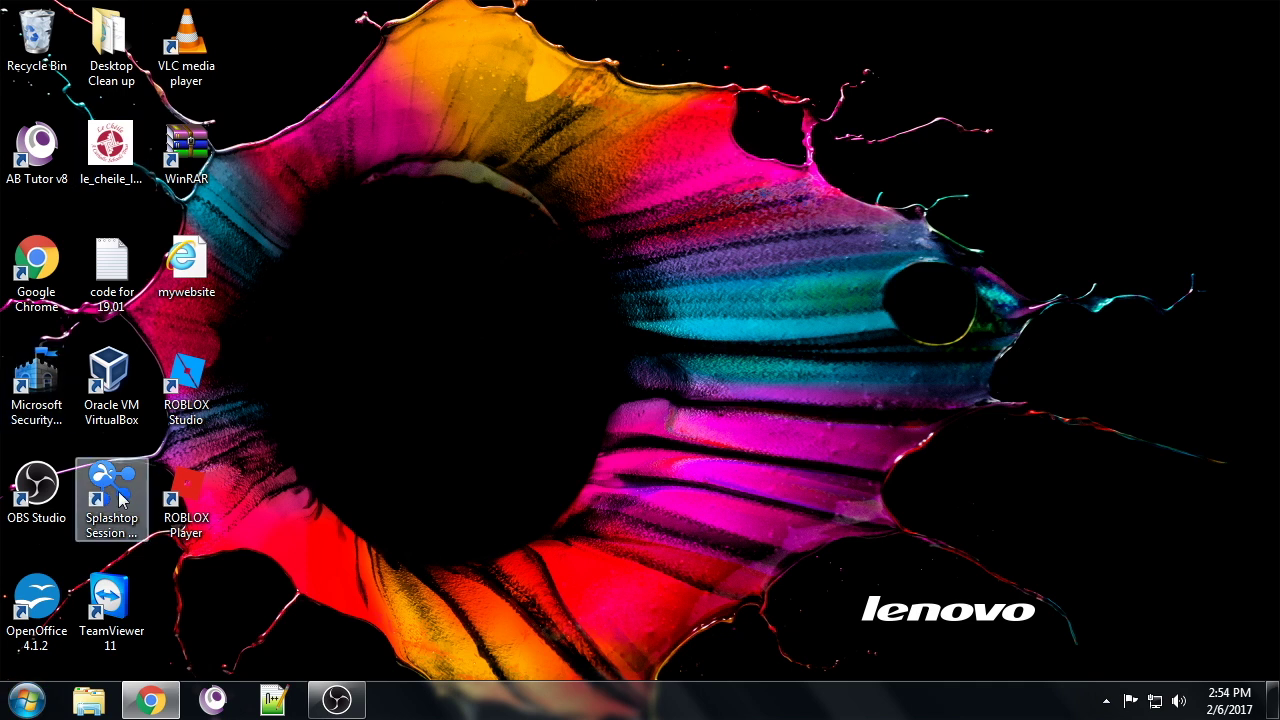
- Move the ROBLOX Studio and ROBLOX Player shortcuts side by side near the desktop's top centre
drag(183, 383, 472, 162)
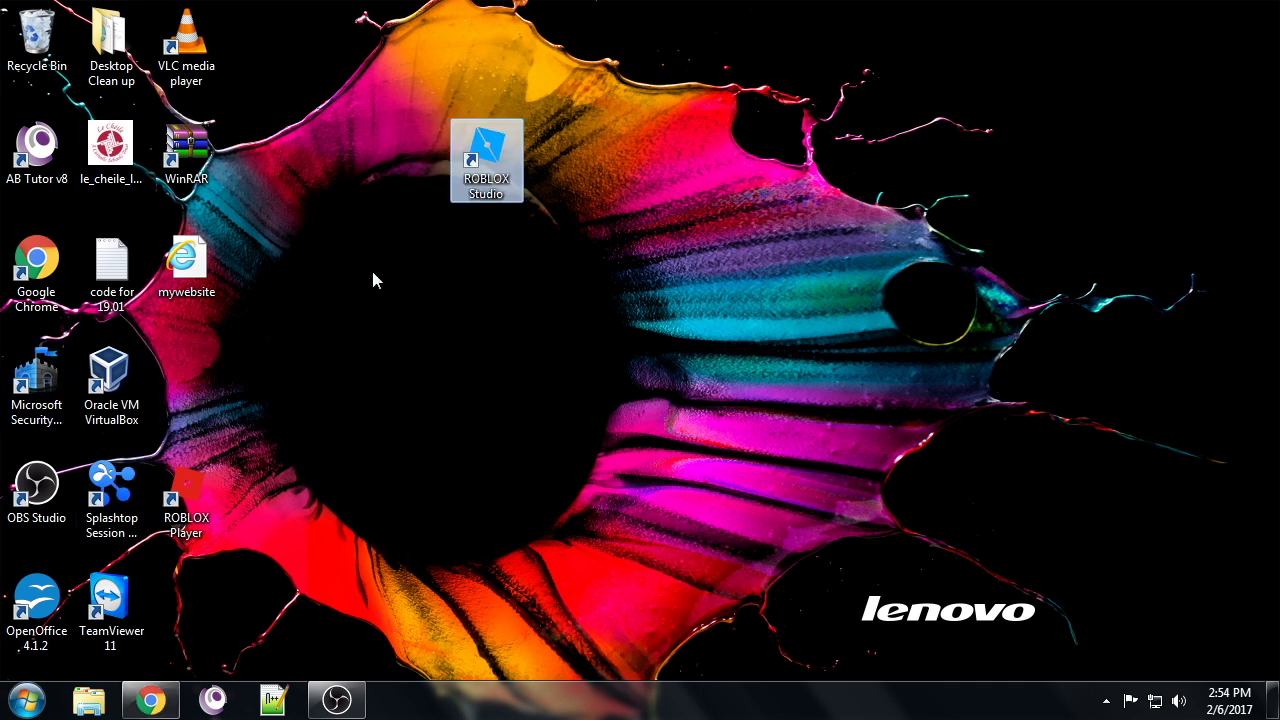
drag(178, 494, 570, 158)
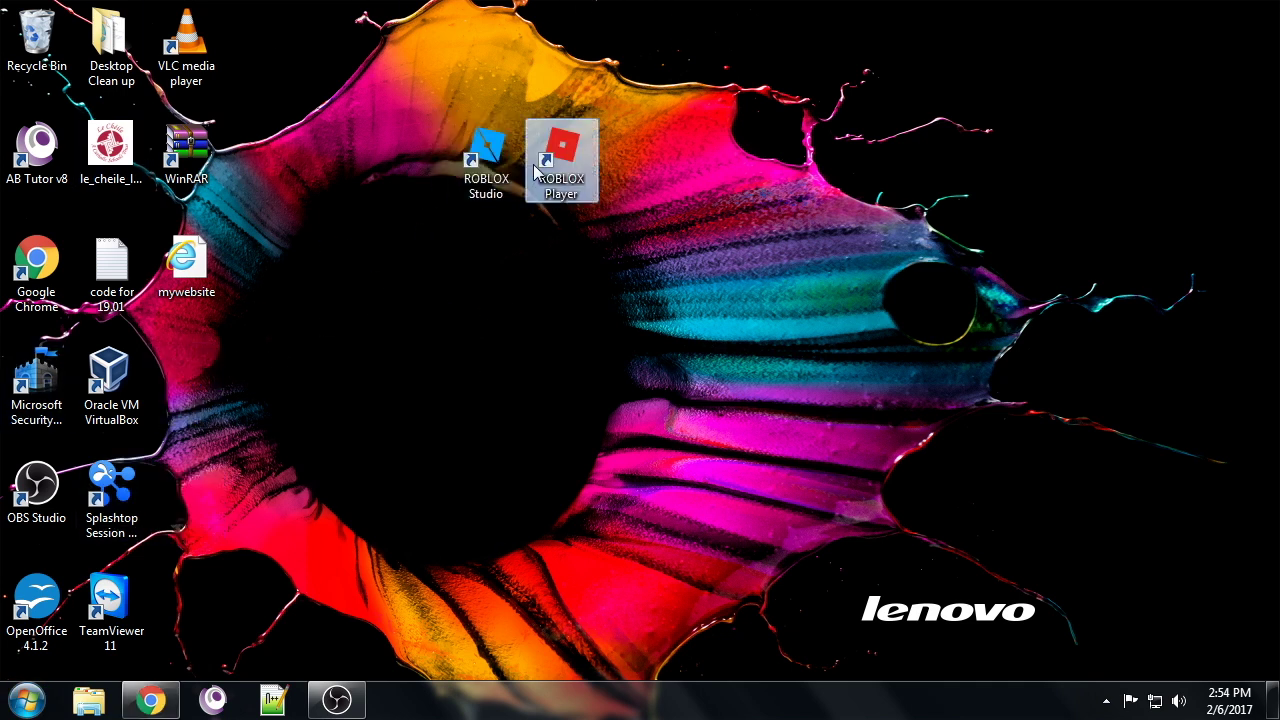
ctrl+click(481, 143)
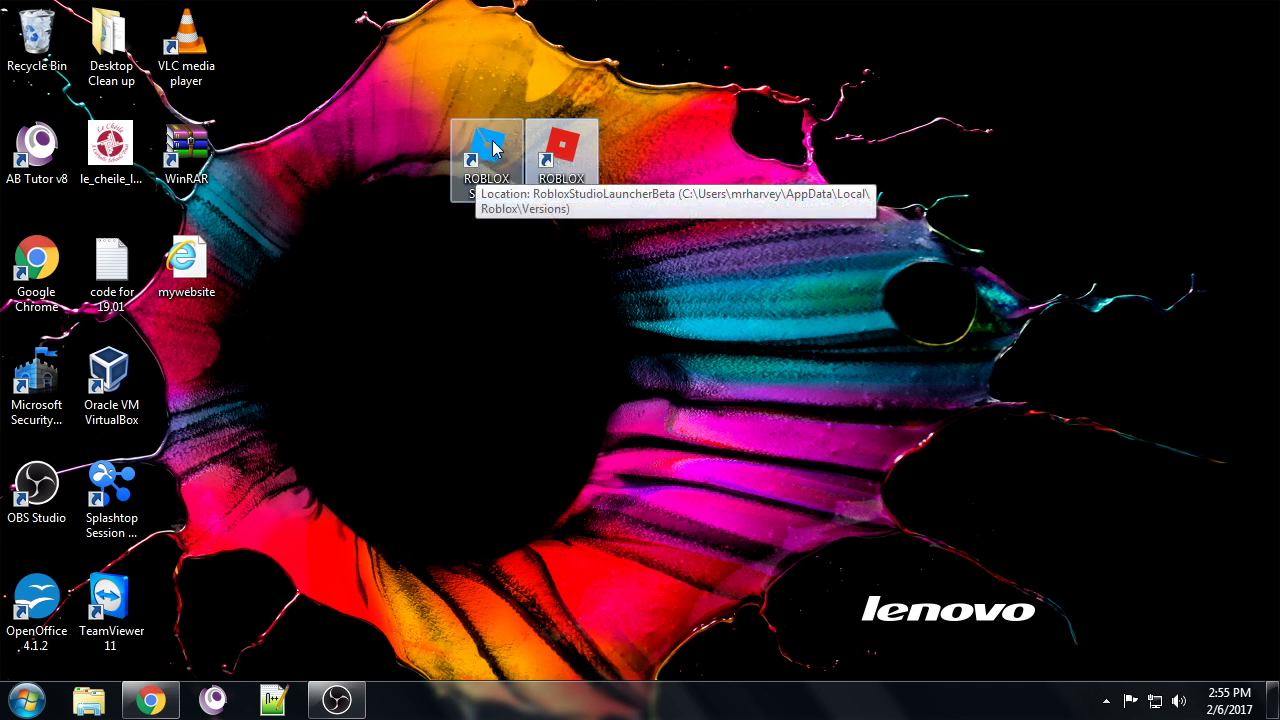
- Select the ROBLOX Studio shortcut and launch it to begin installing Studio
click(568, 165)
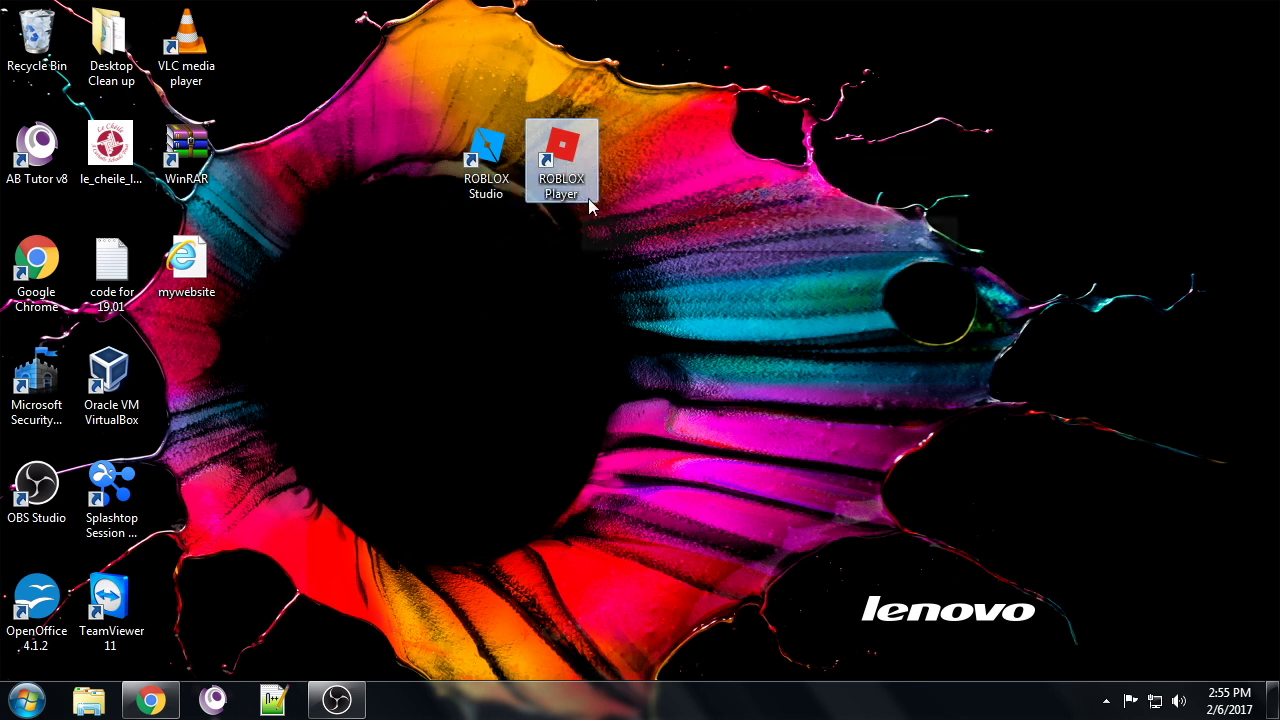
click(498, 141)
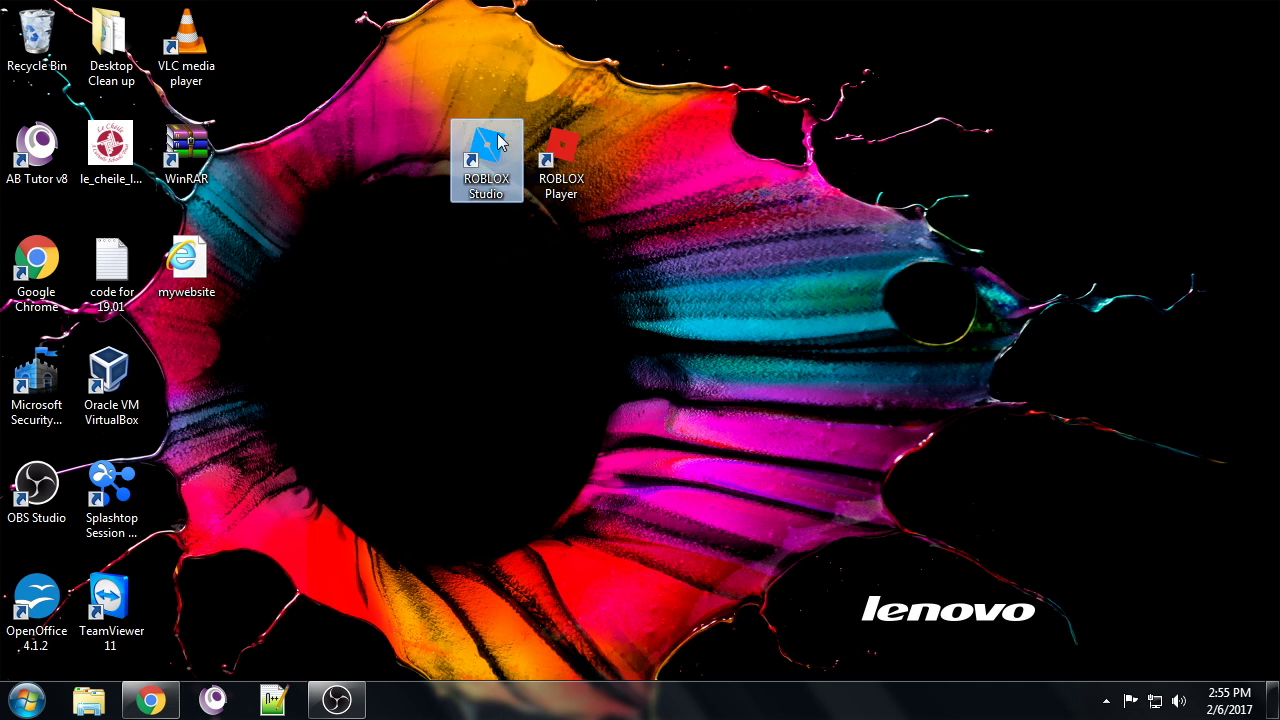
double_click(498, 141)
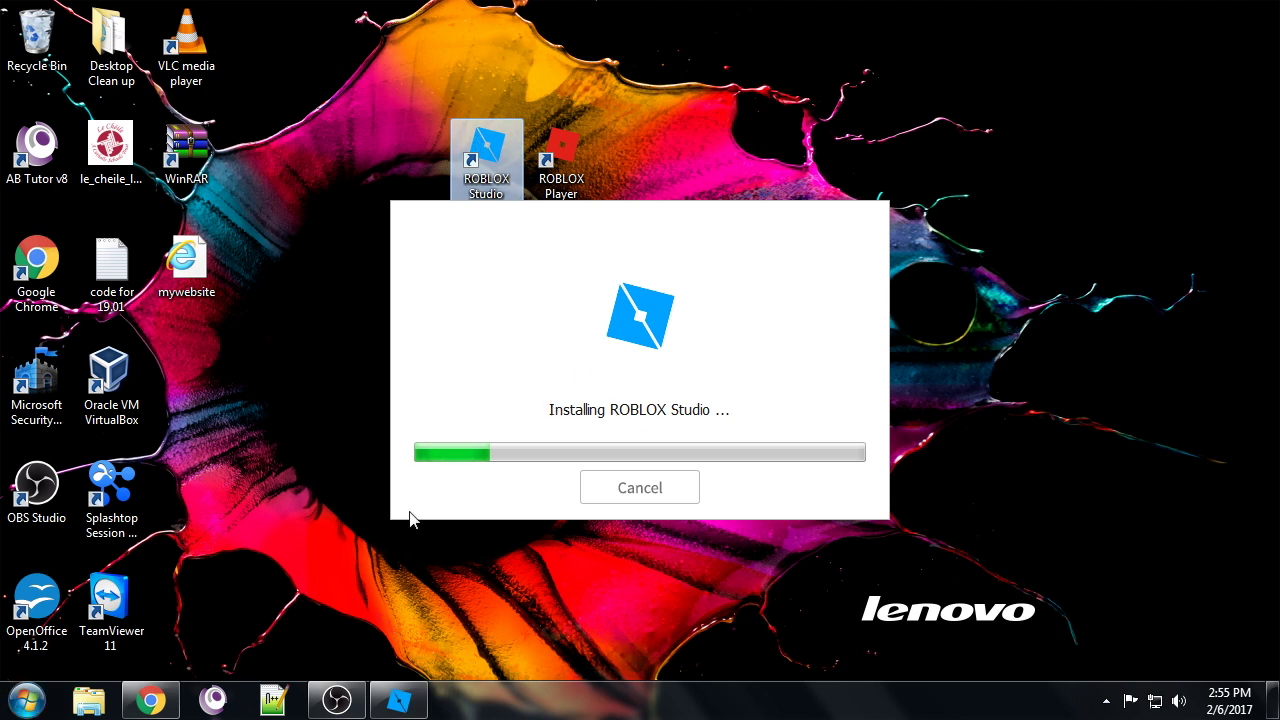
- Search the Start menu for 'rob' while ROBLOX Studio installs, then close the menu
click(27, 700)
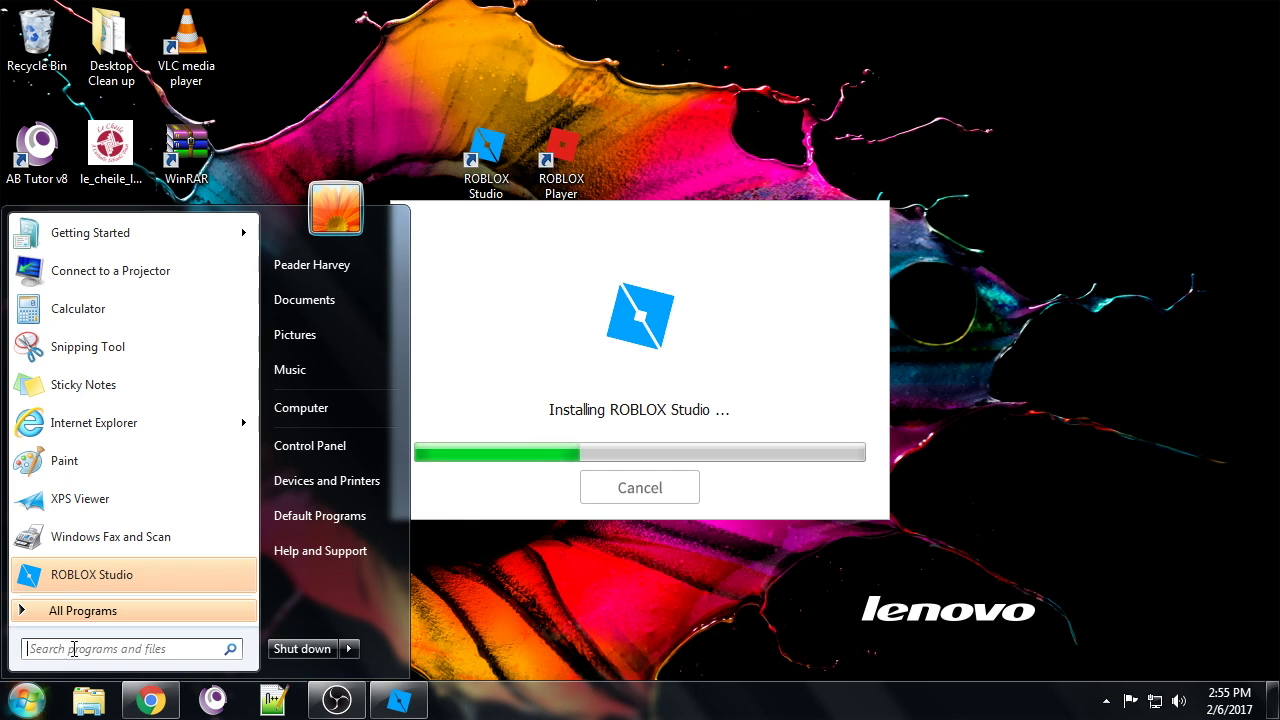
text(rob)
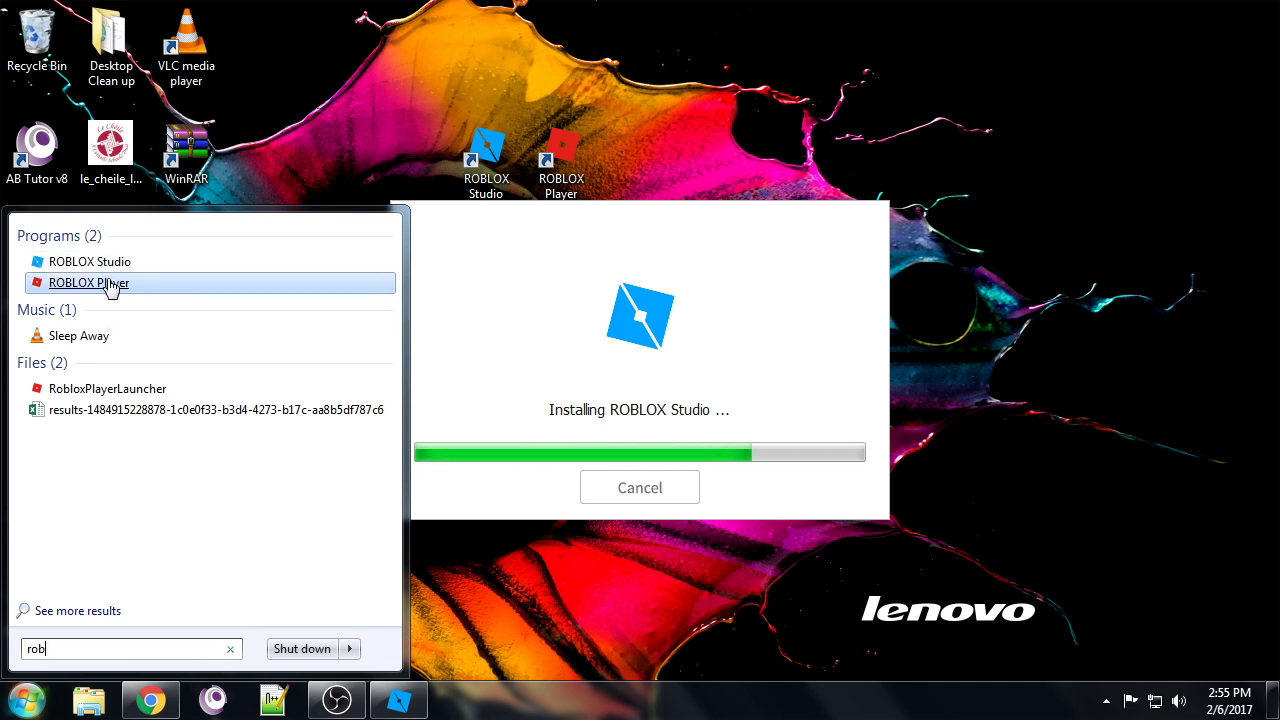
click(326, 144)
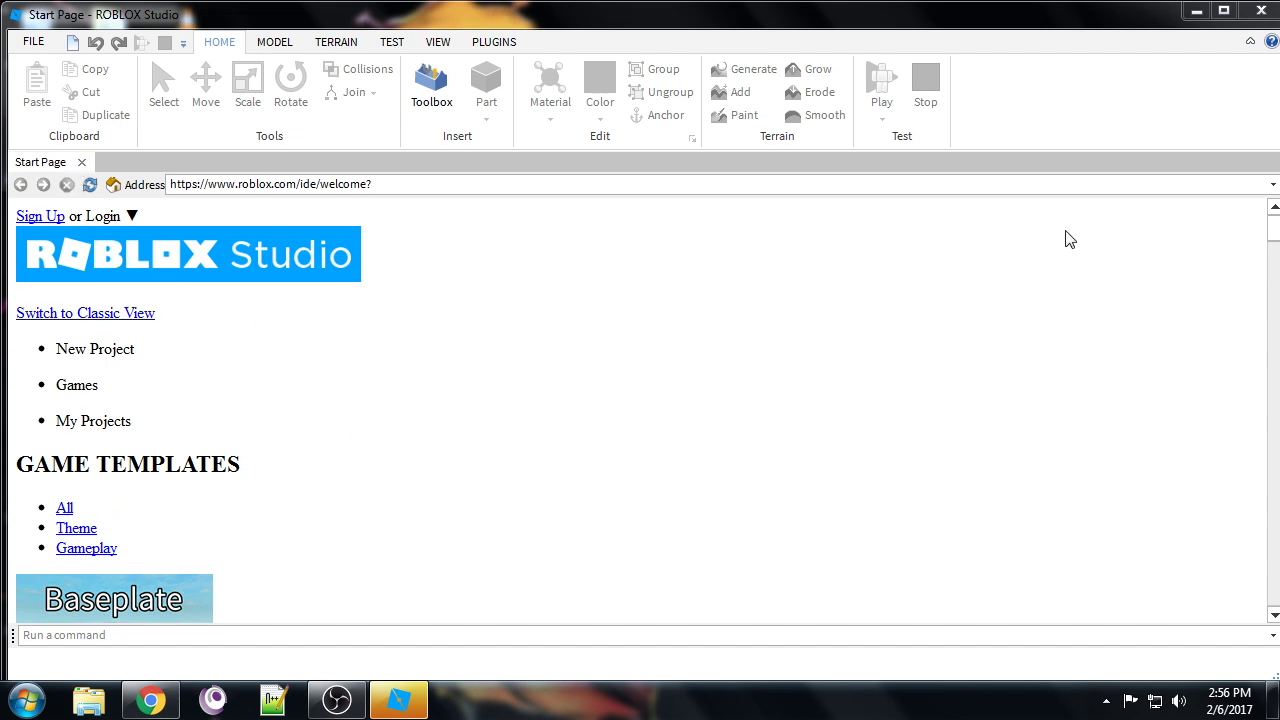
- Switch among the HOME, MODEL and TERRAIN ribbon tabs, finishing on MODEL
click(272, 40)
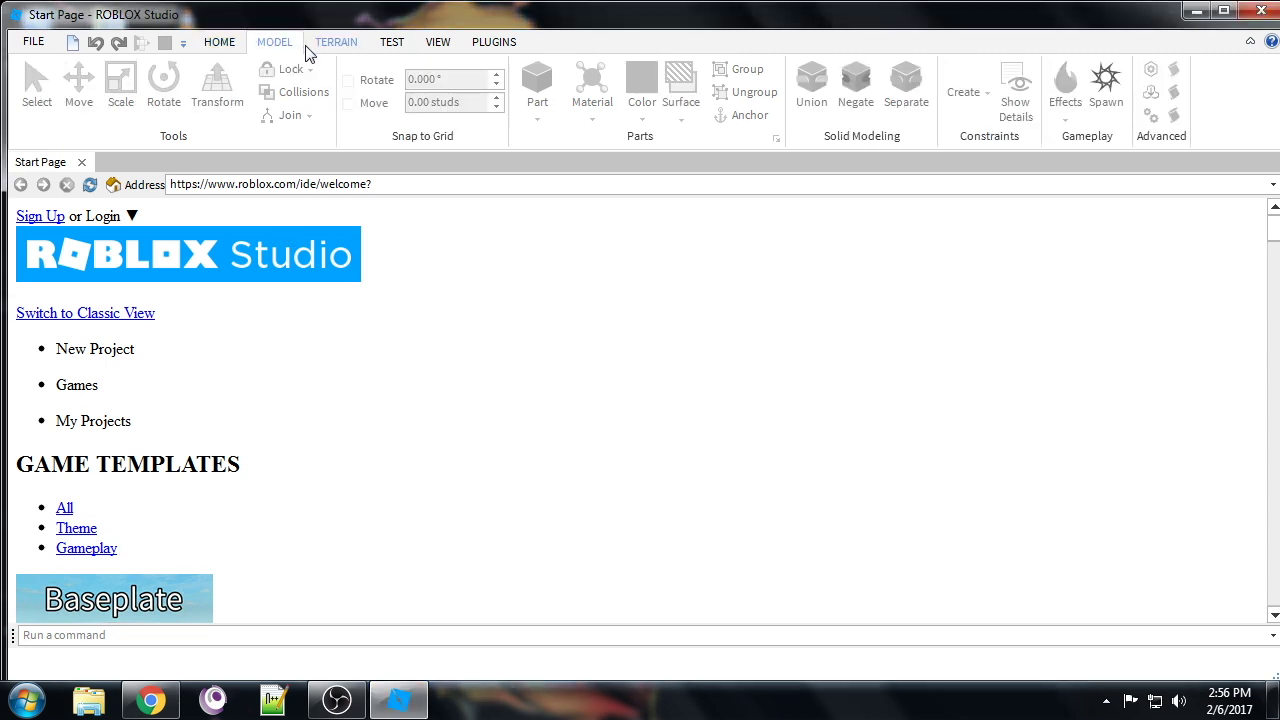
click(318, 42)
click(280, 44)
click(238, 46)
click(266, 46)
click(334, 46)
click(296, 46)
click(218, 46)
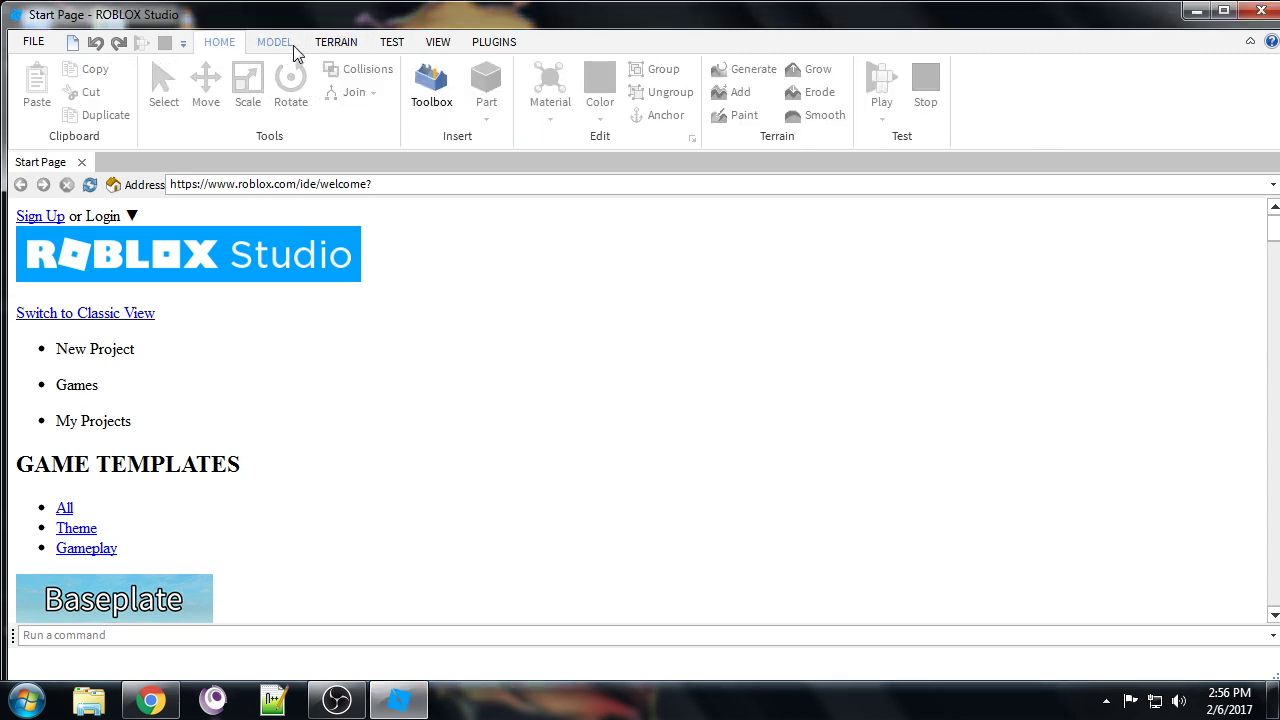
click(294, 46)
click(334, 46)
click(276, 46)
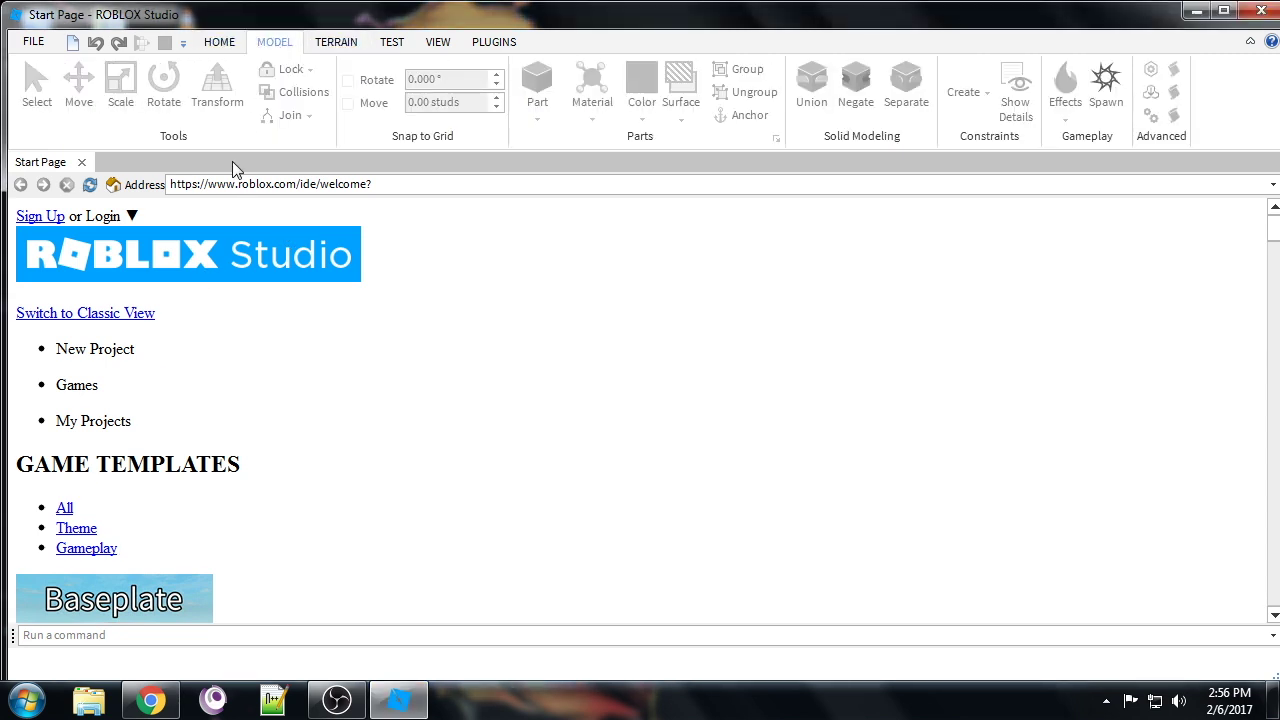